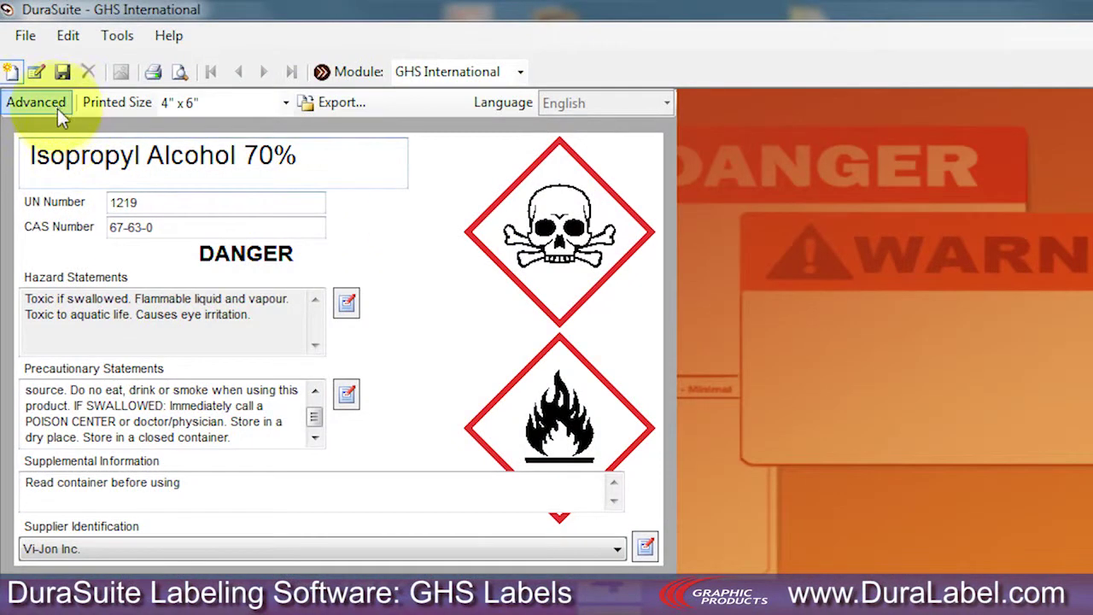
# - Turn on advanced label creation and open the Signal Word dropdown
pyautogui.click(57, 106)
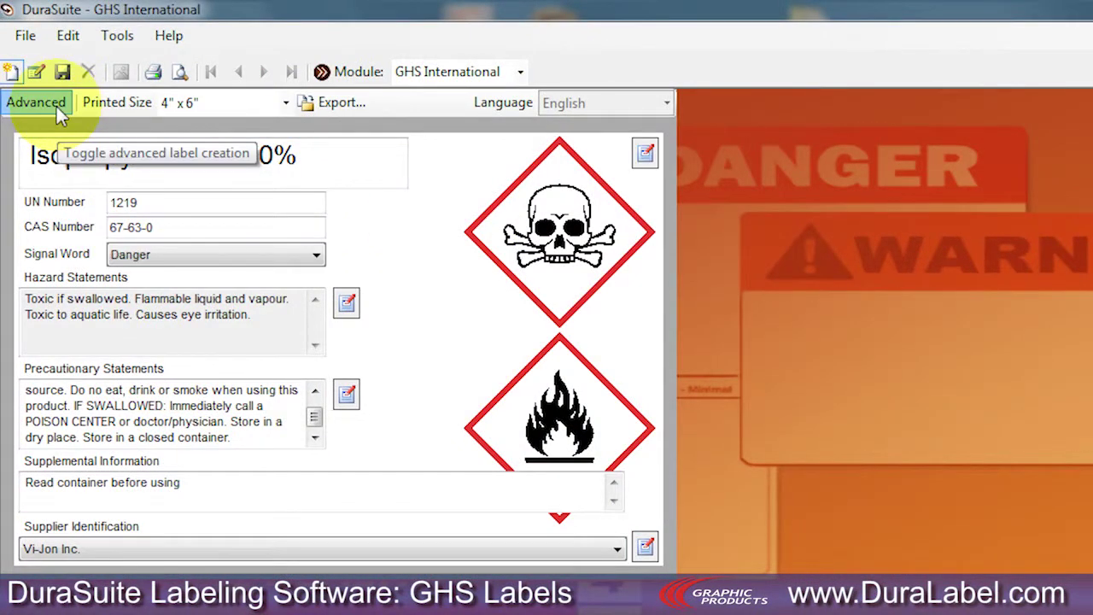
pyautogui.click(316, 256)
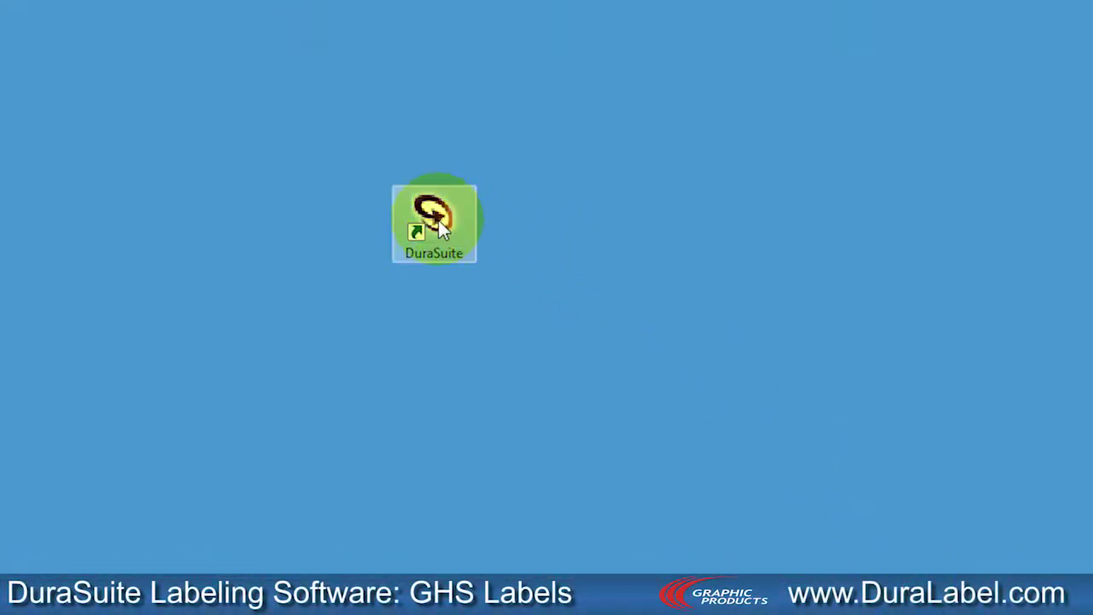
# - Launch DuraSuite and open the Globally Harmonized System's GHS International module
pyautogui.doubleClick(439, 220)
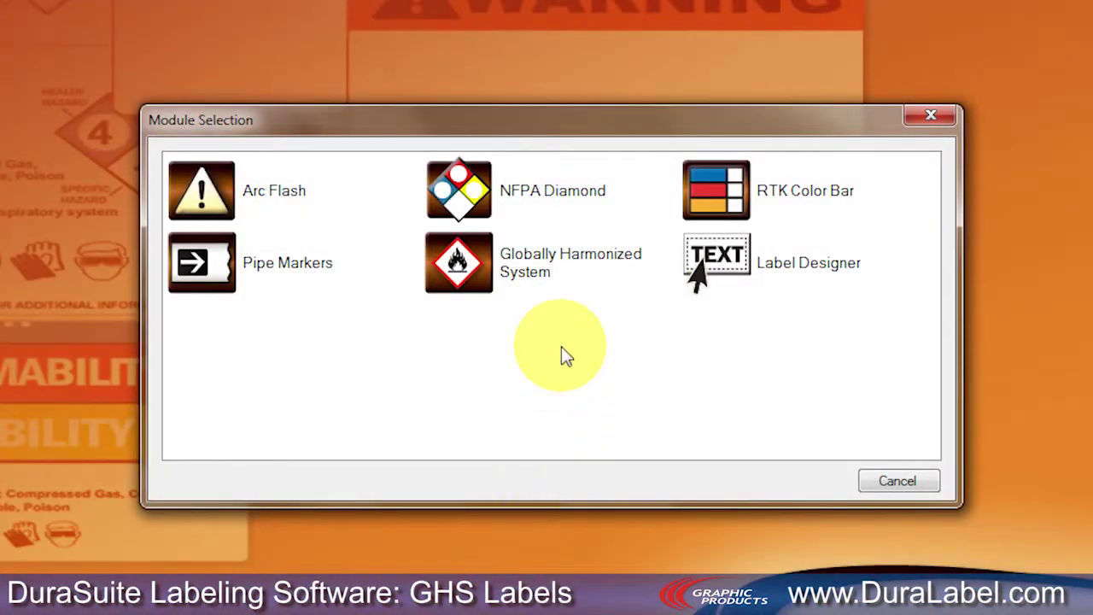
pyautogui.click(574, 270)
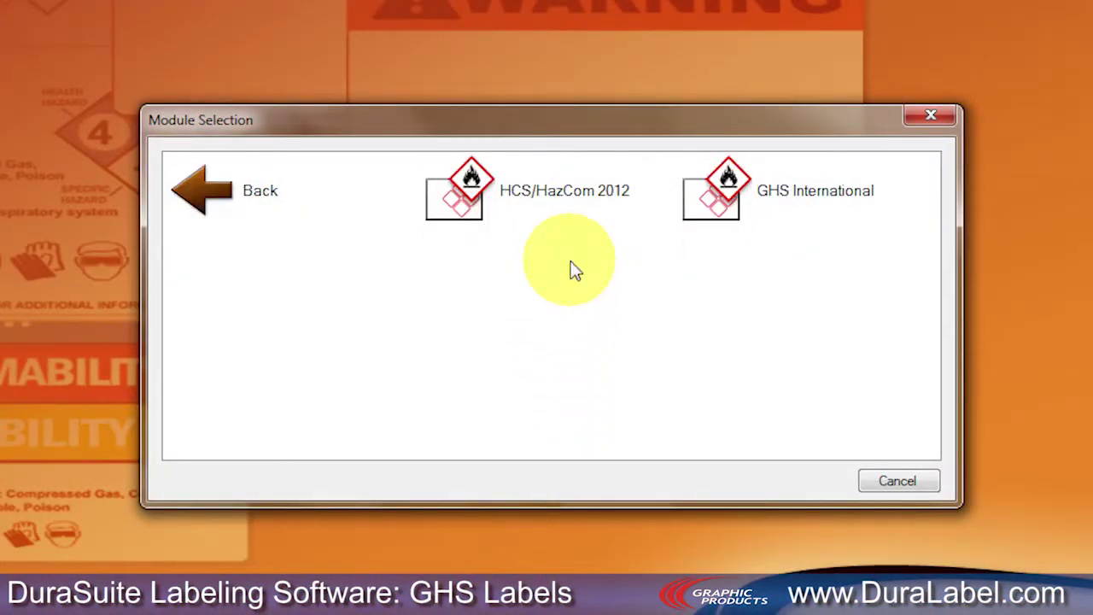
pyautogui.click(837, 207)
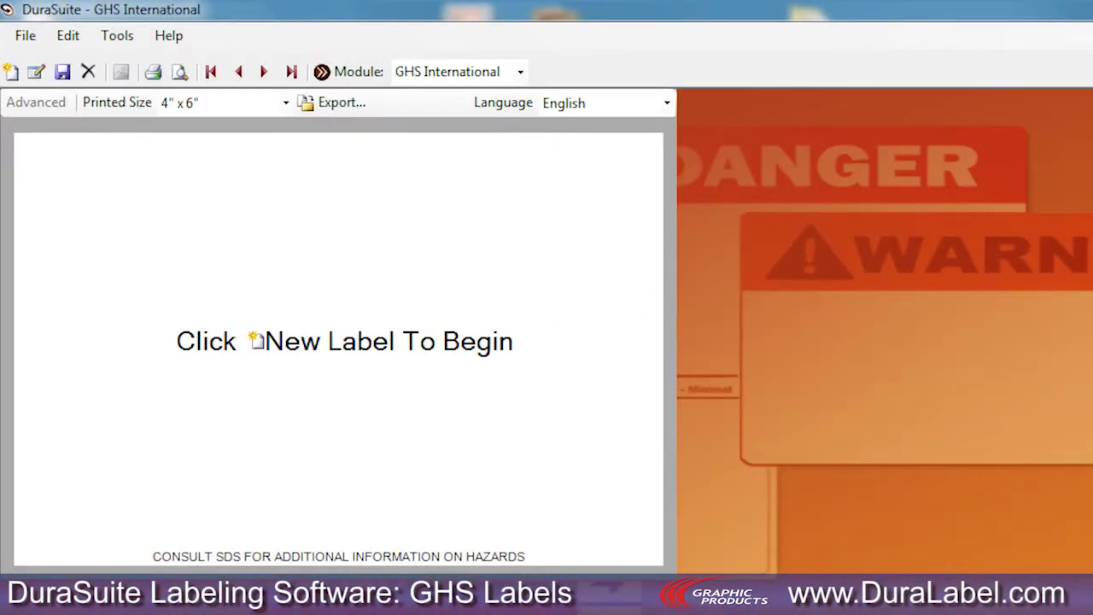
# - Create a new label 'Isopropyl Alcohol 70%' with UN Number 1219 and CAS Number 67-63-0
pyautogui.click(11, 73)
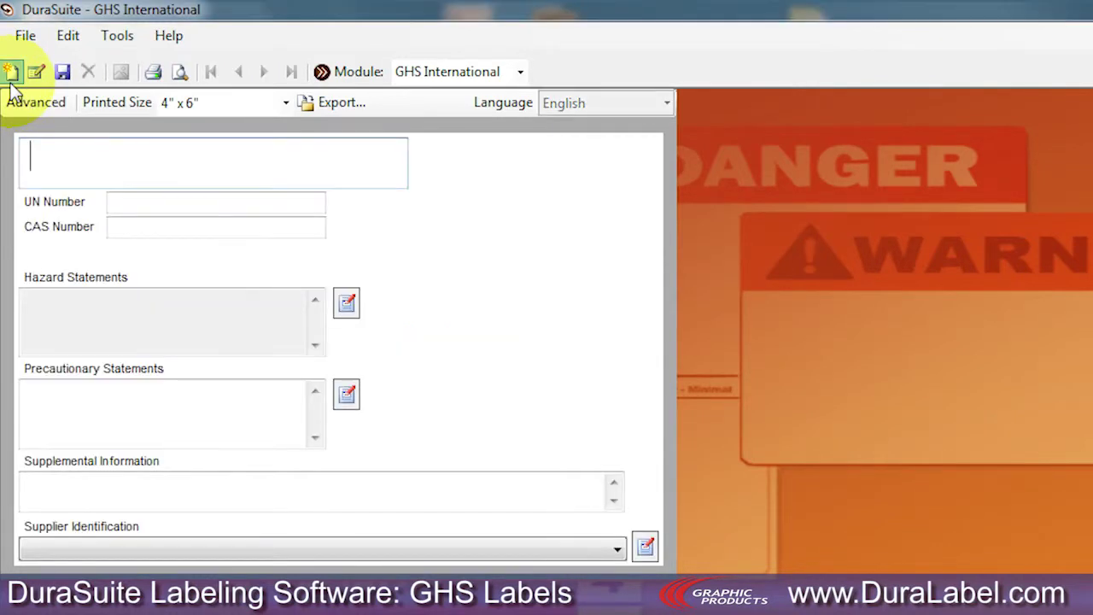
pyautogui.write('Isopropyl Alcoho')
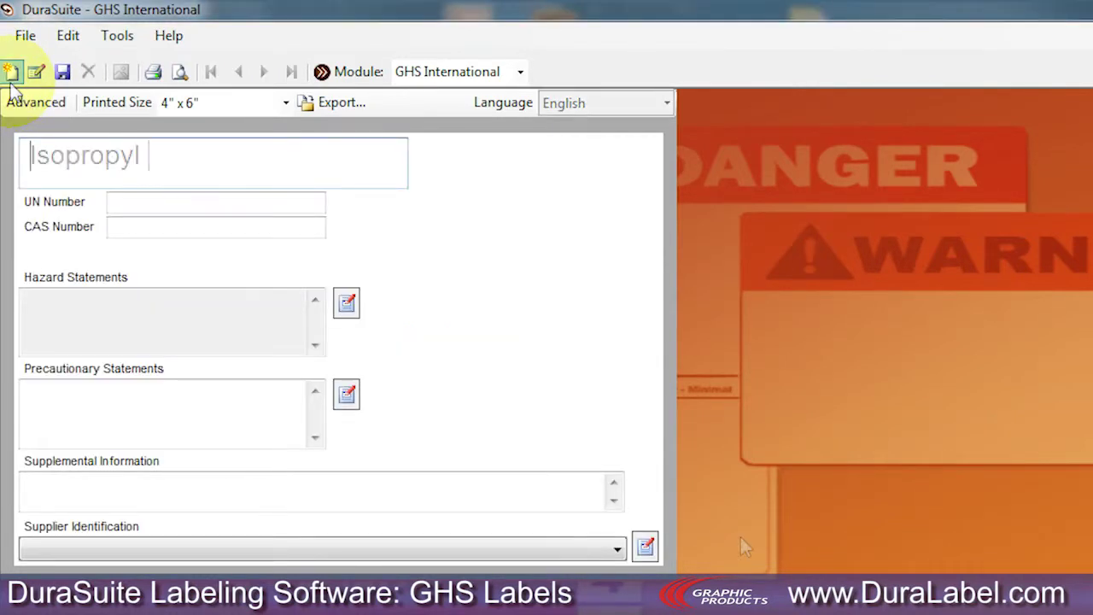
pyautogui.write('l 70%')
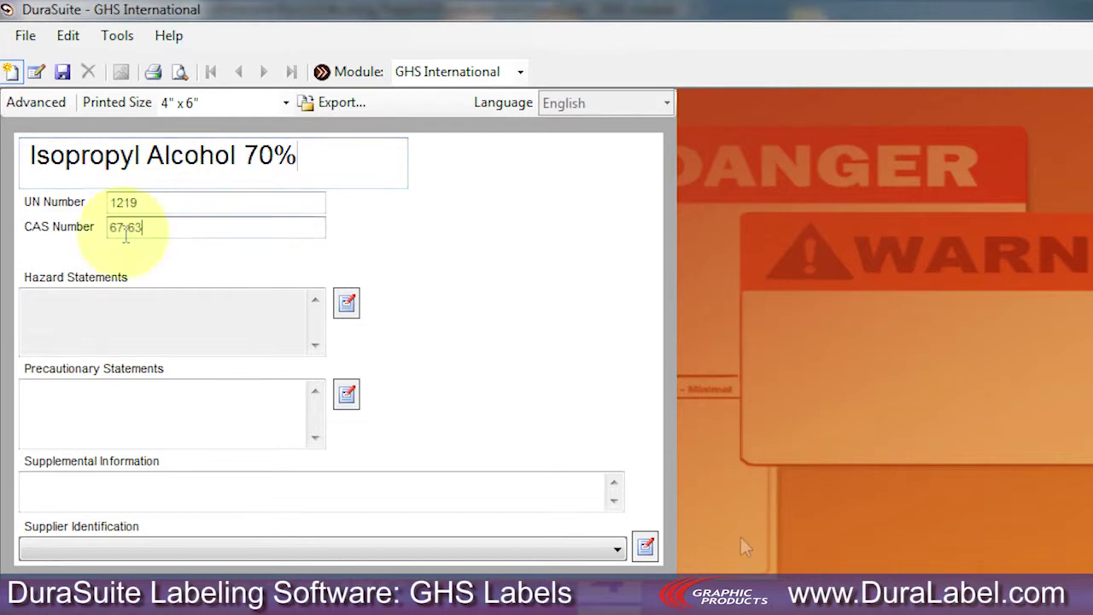
pyautogui.write('0')
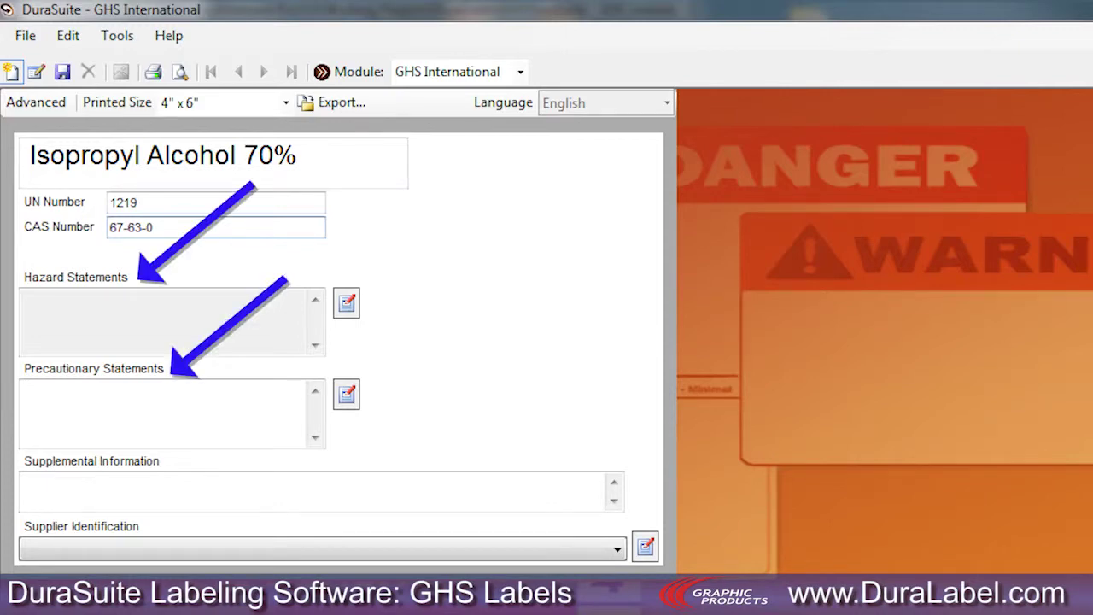
# - Add Acute toxicity (oral) category 3 (H301) and the other hazard statements to the label
pyautogui.click(346, 303)
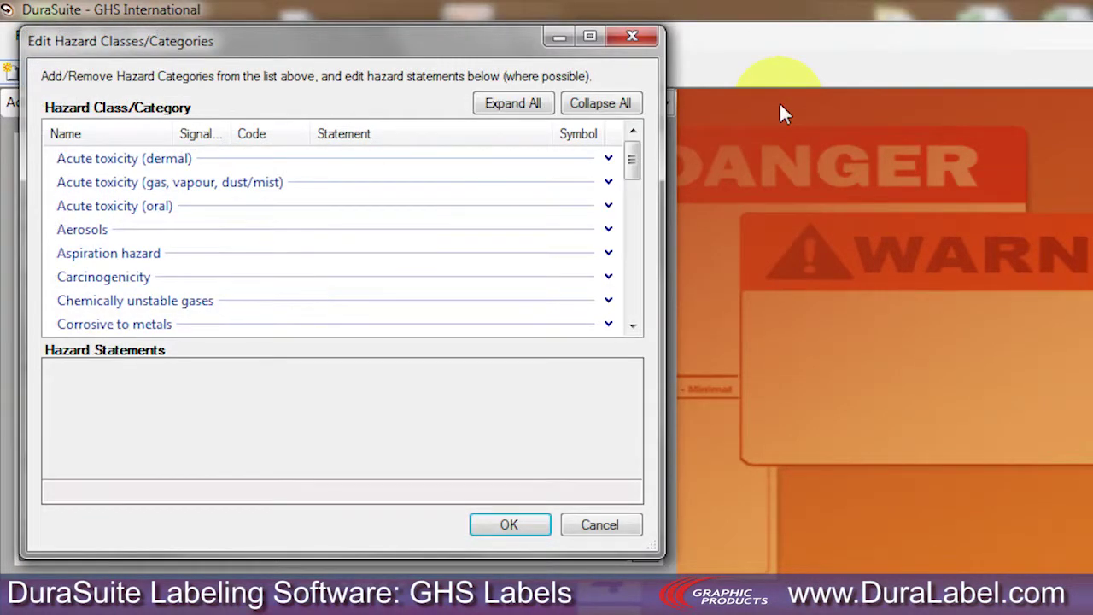
pyautogui.click(608, 206)
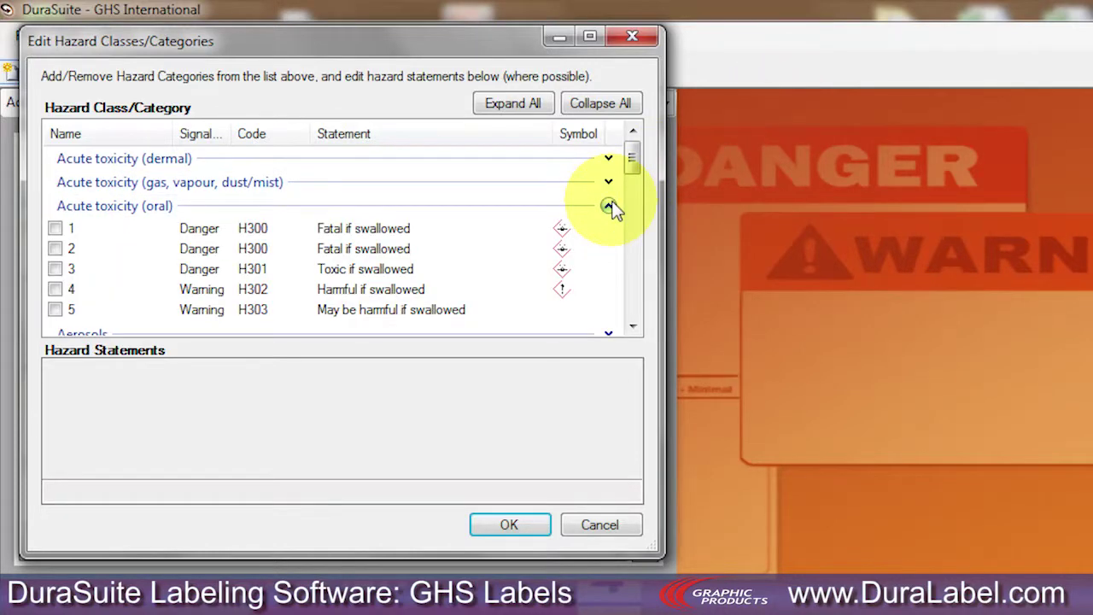
pyautogui.click(55, 269)
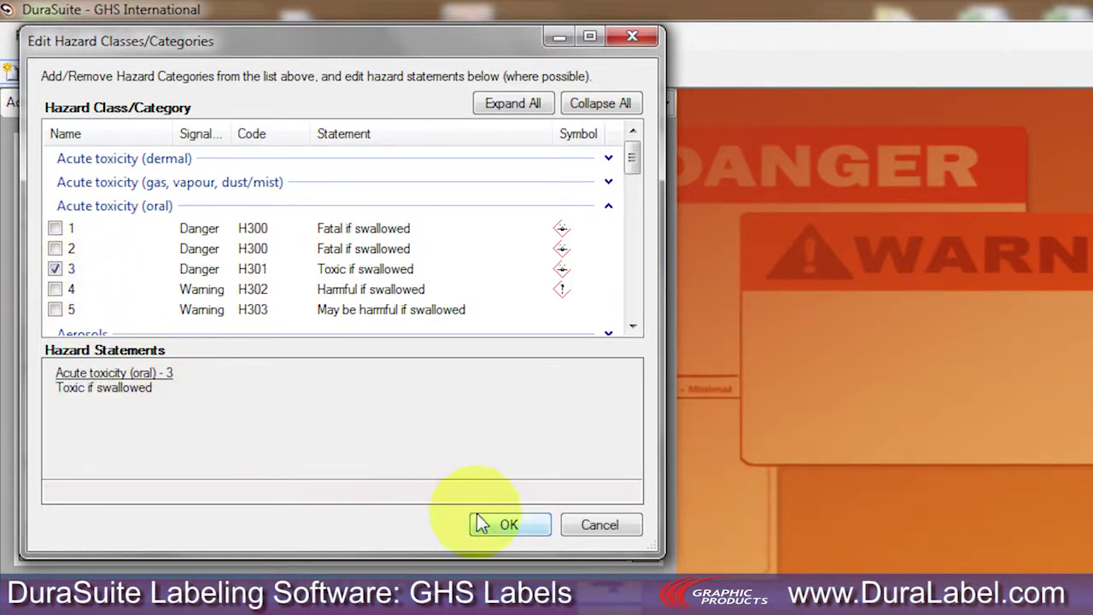
pyautogui.click(509, 526)
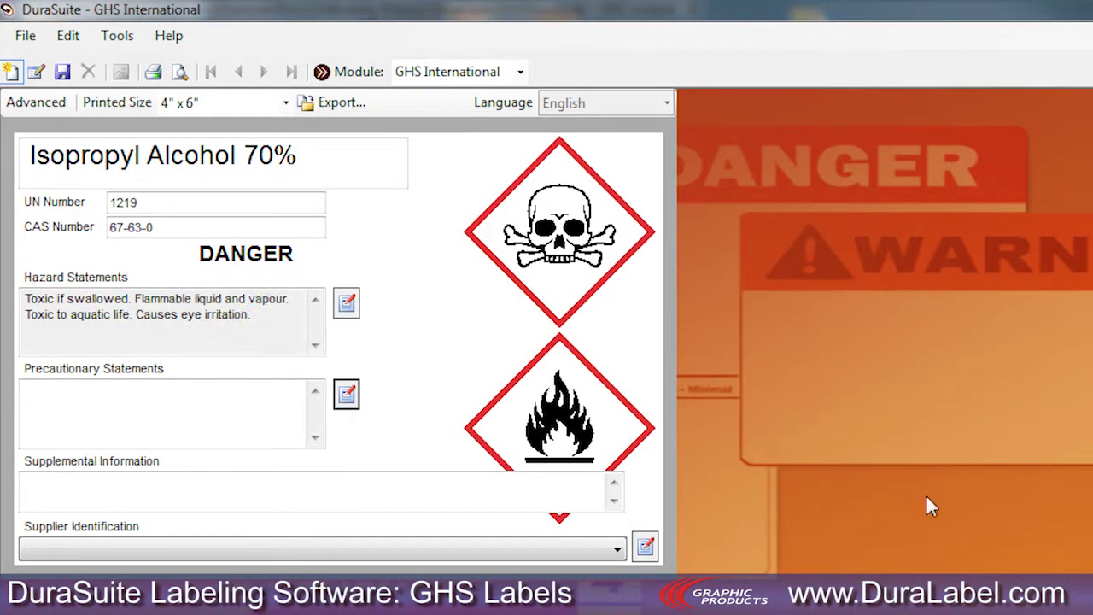
# - Add precautionary statements P211 plus eating, swallowing and dry, closed storage advice
pyautogui.click(348, 395)
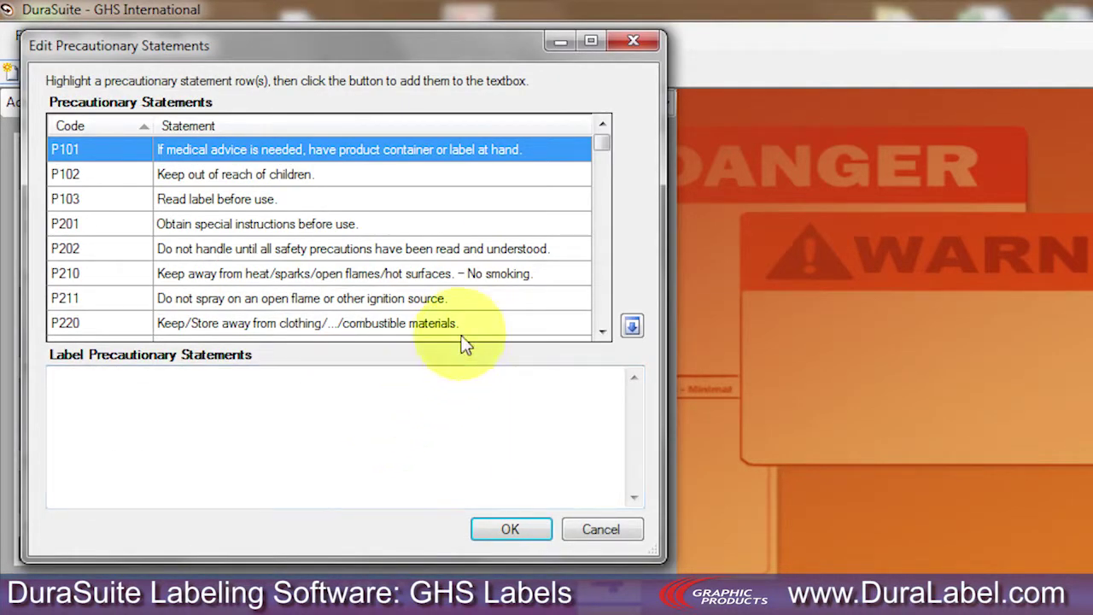
pyautogui.click(490, 302)
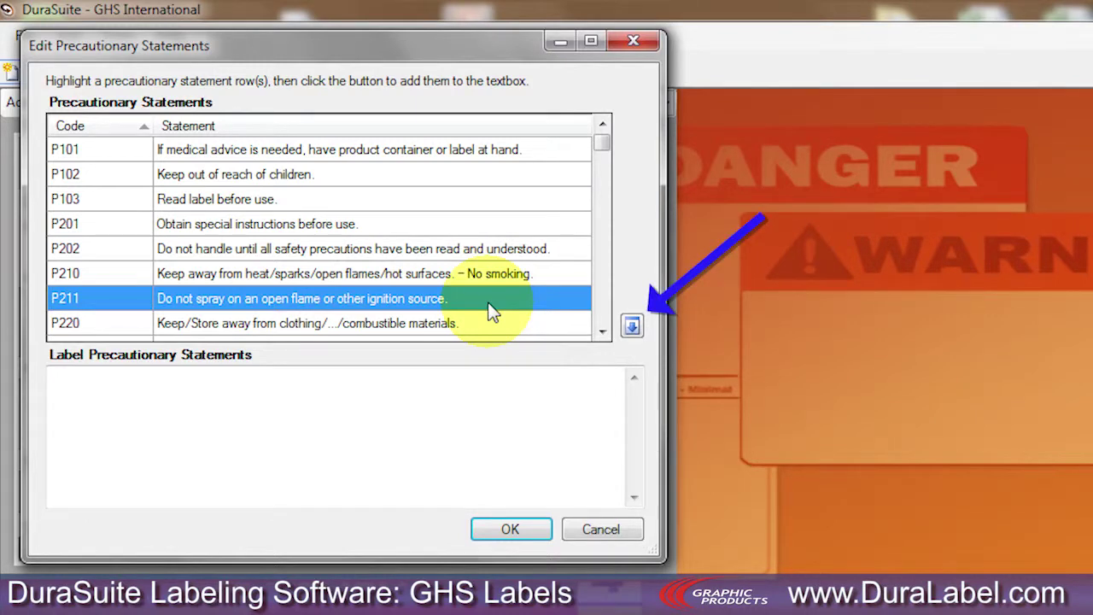
pyautogui.doubleClick(491, 312)
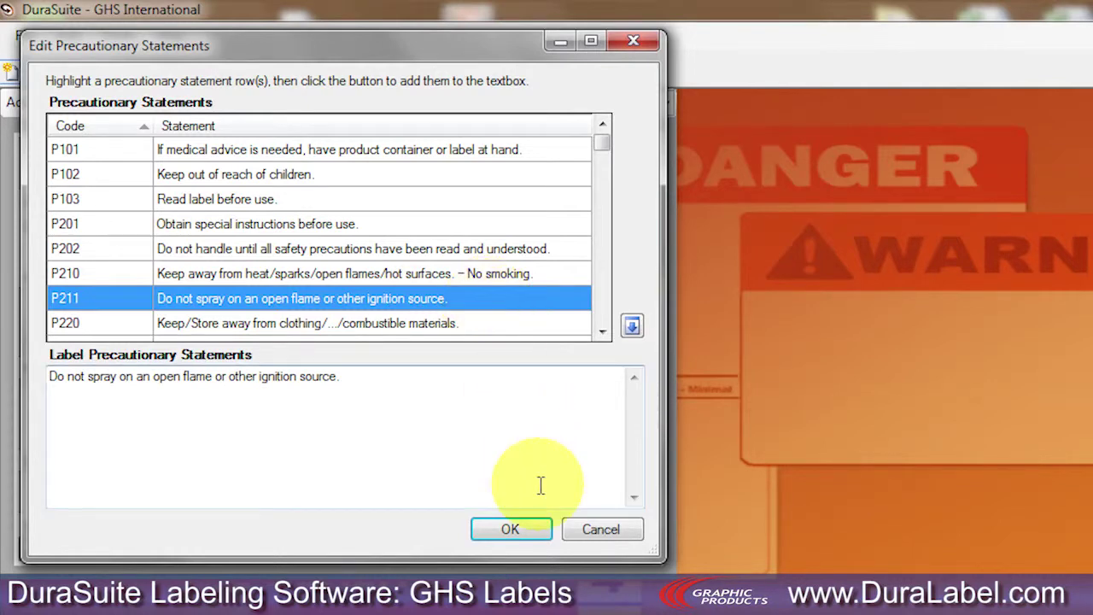
pyautogui.click(544, 531)
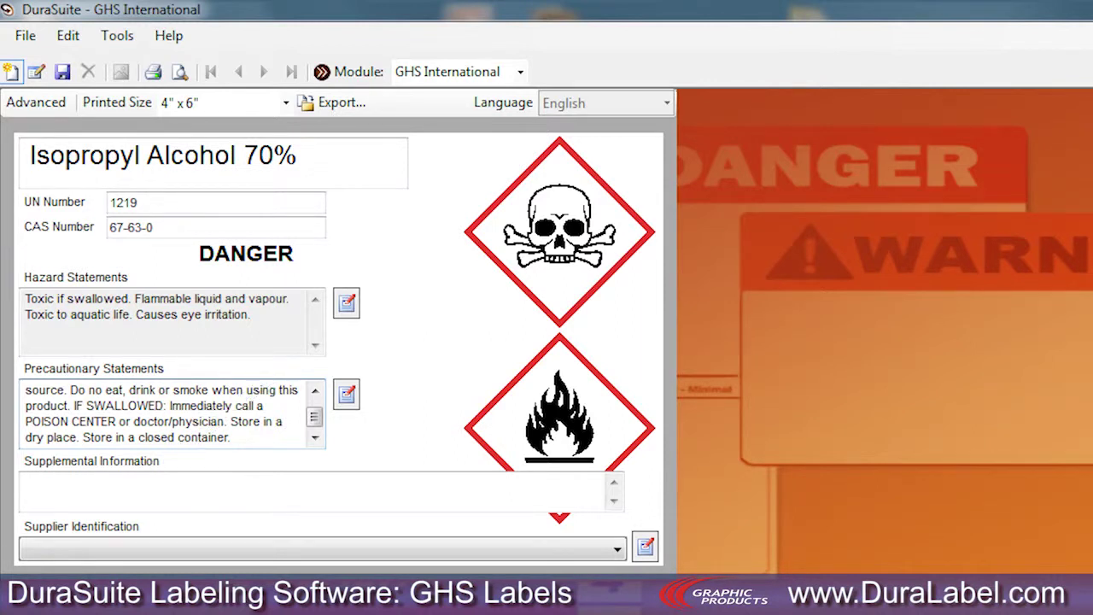
pyautogui.click(283, 500)
# - Enter 'Read container before using' as the supplemental information
pyautogui.write('Re')
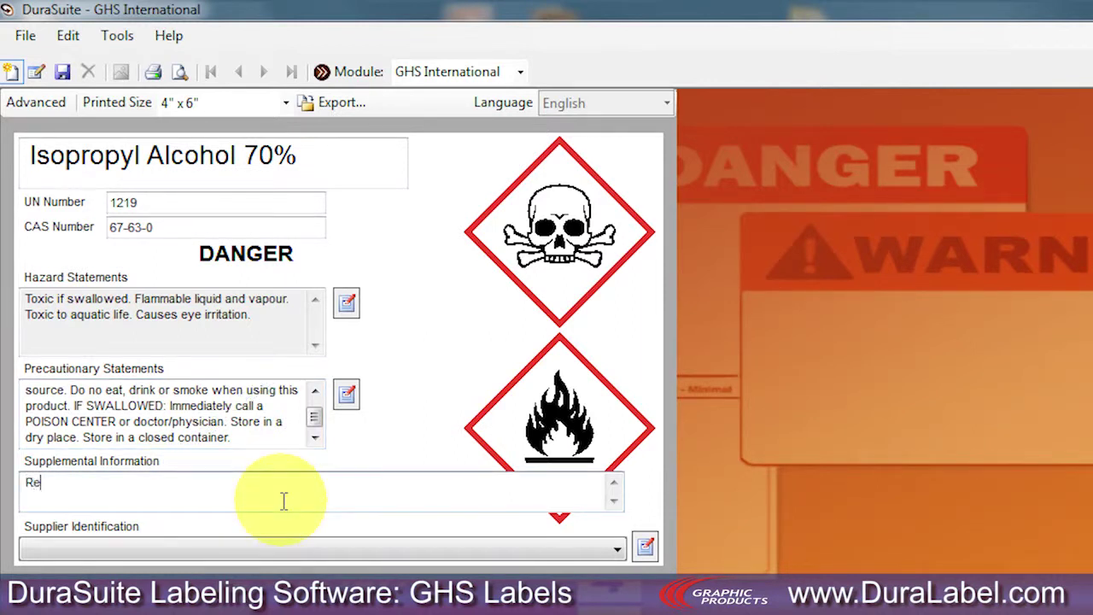
pyautogui.write('ad container before using')
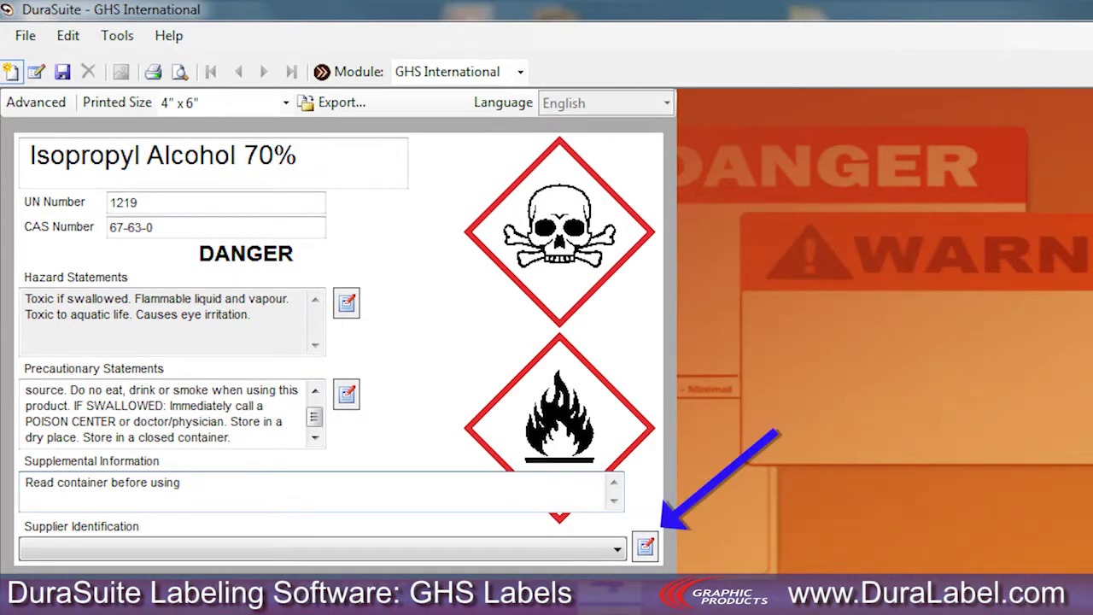
# - Create the Vi-Jon Inc. supplier with its address and phone numbers, and save it
pyautogui.click(645, 547)
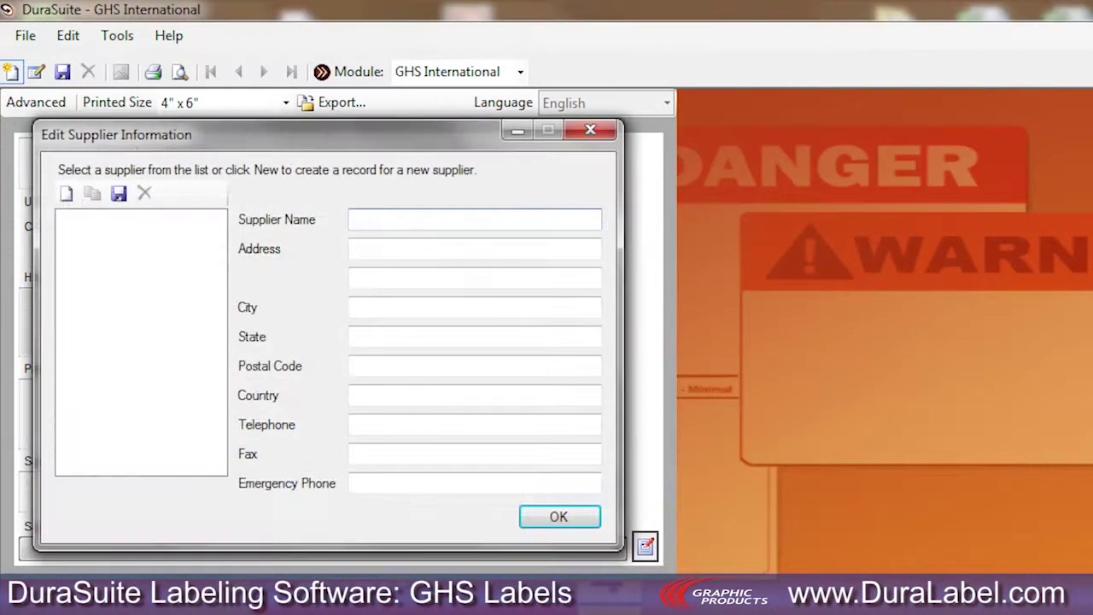
pyautogui.write('Vi-')
pyautogui.write('Jon Inc')
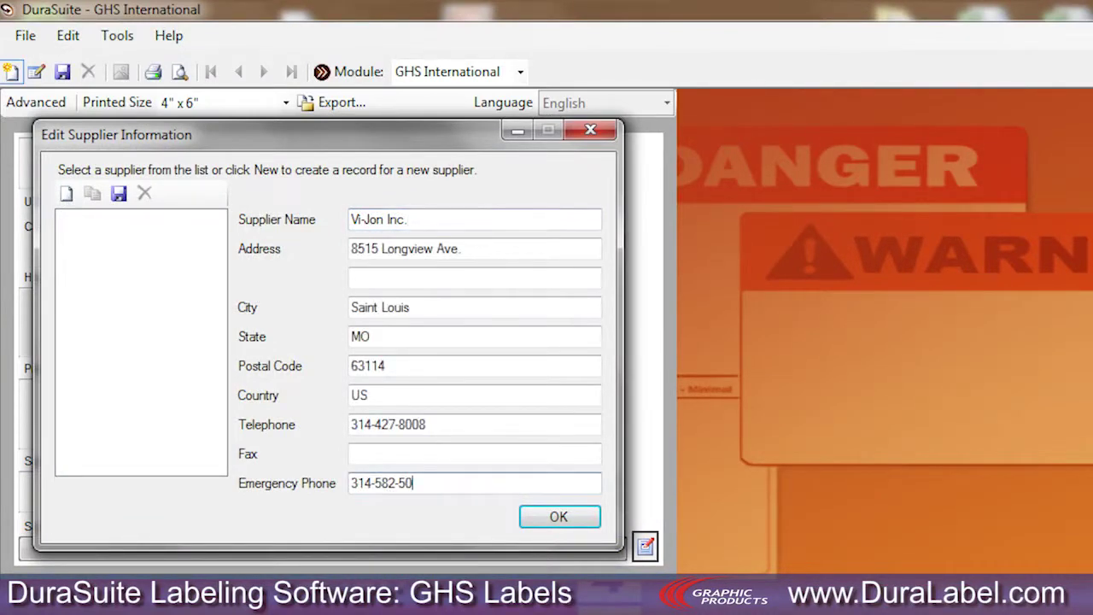
pyautogui.write('78')
pyautogui.click(556, 518)
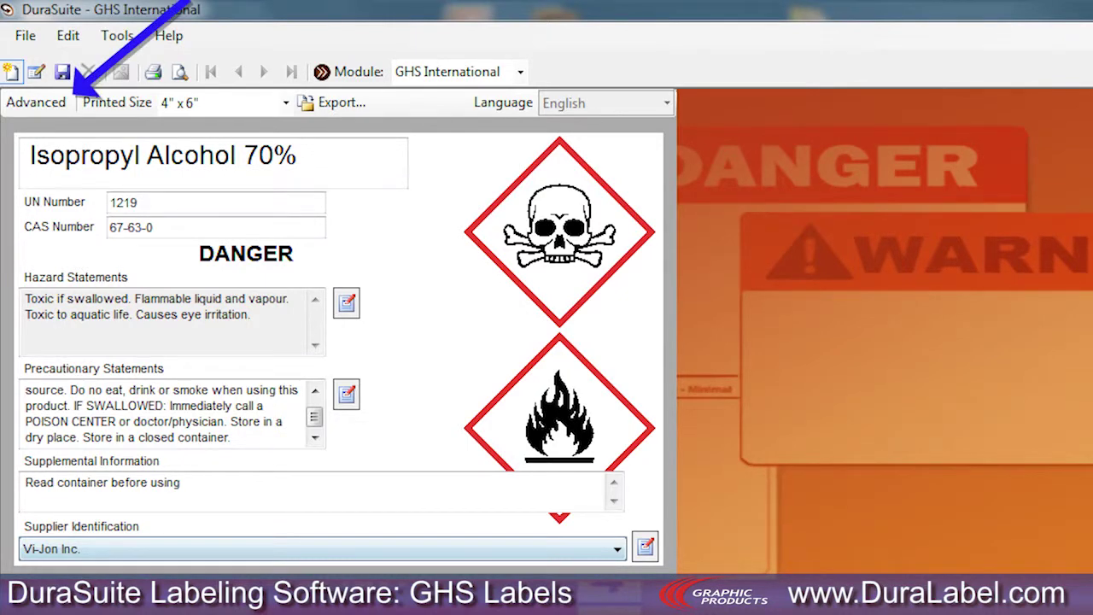
# - Enable advanced label creation and keep Danger as the selected signal word
pyautogui.click(57, 106)
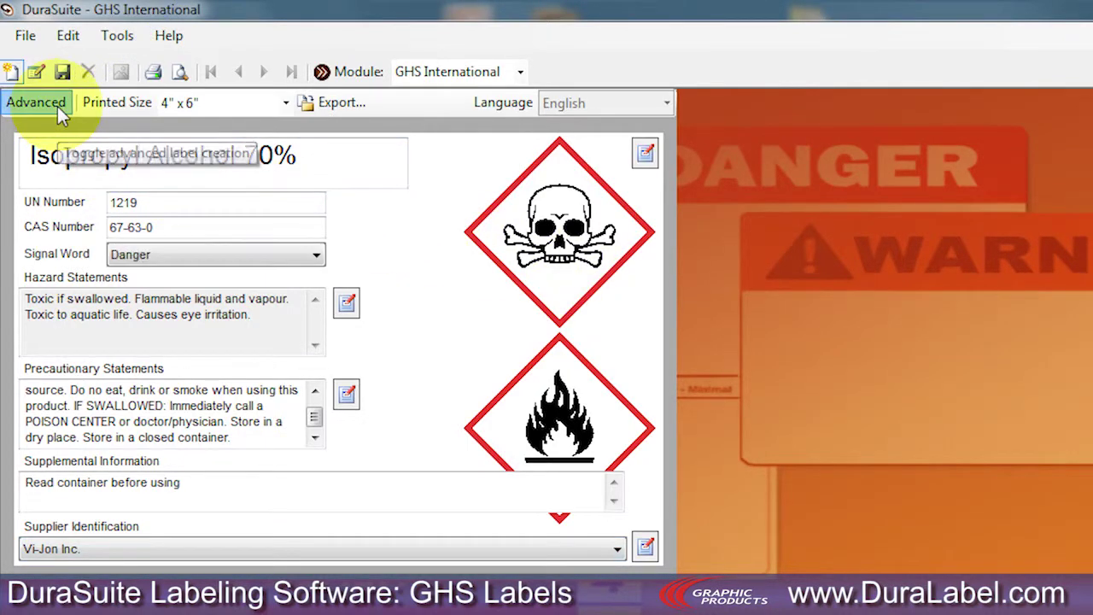
pyautogui.click(323, 267)
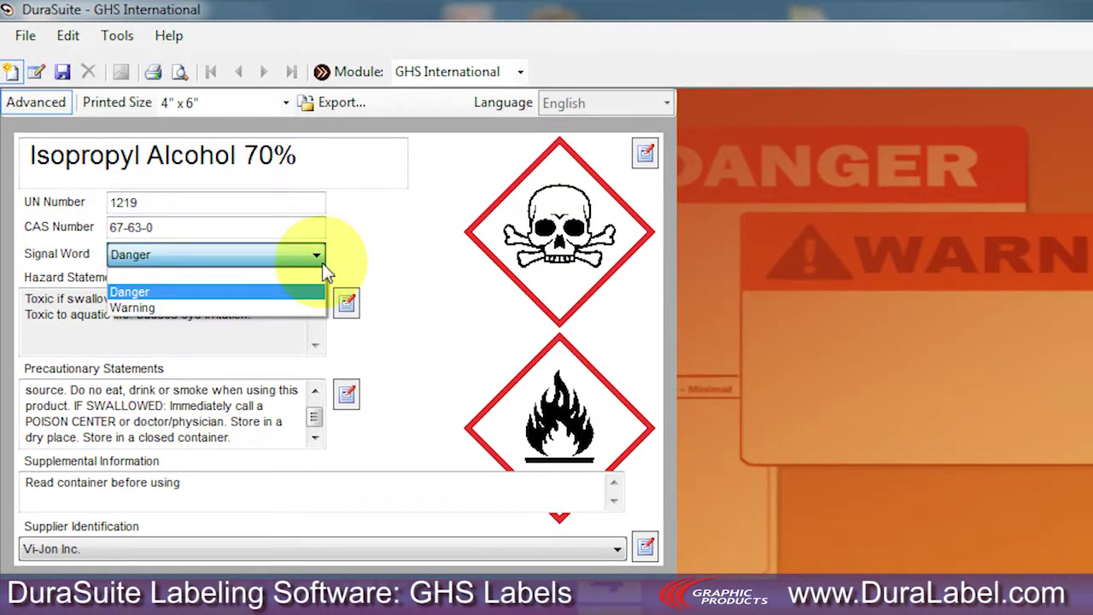
pyautogui.click(318, 254)
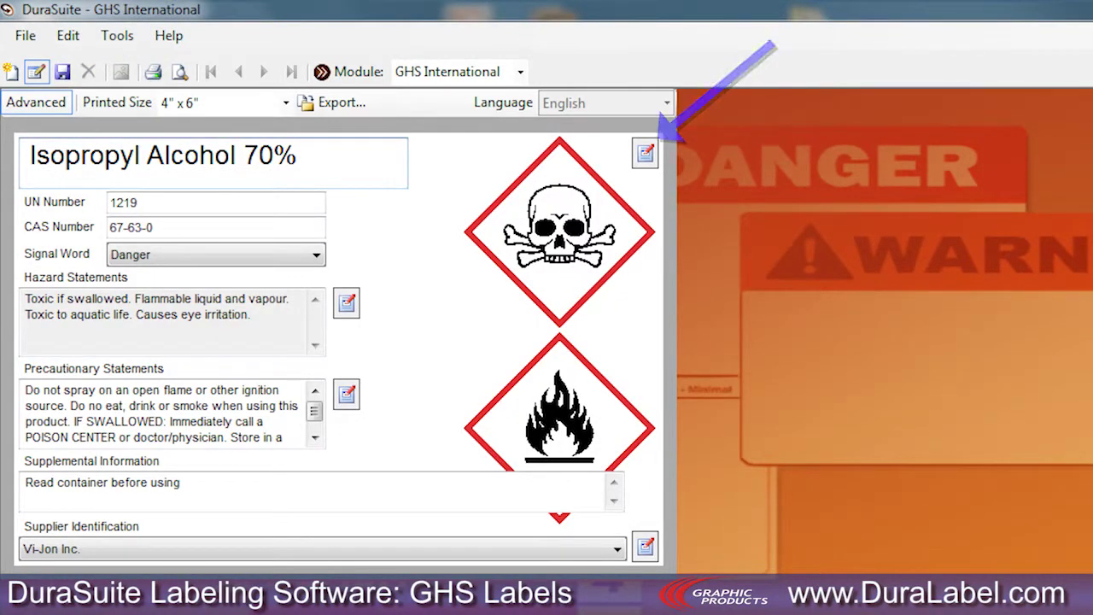
# - Add the Environment pictogram beside the skull and flame pictograms
pyautogui.click(649, 155)
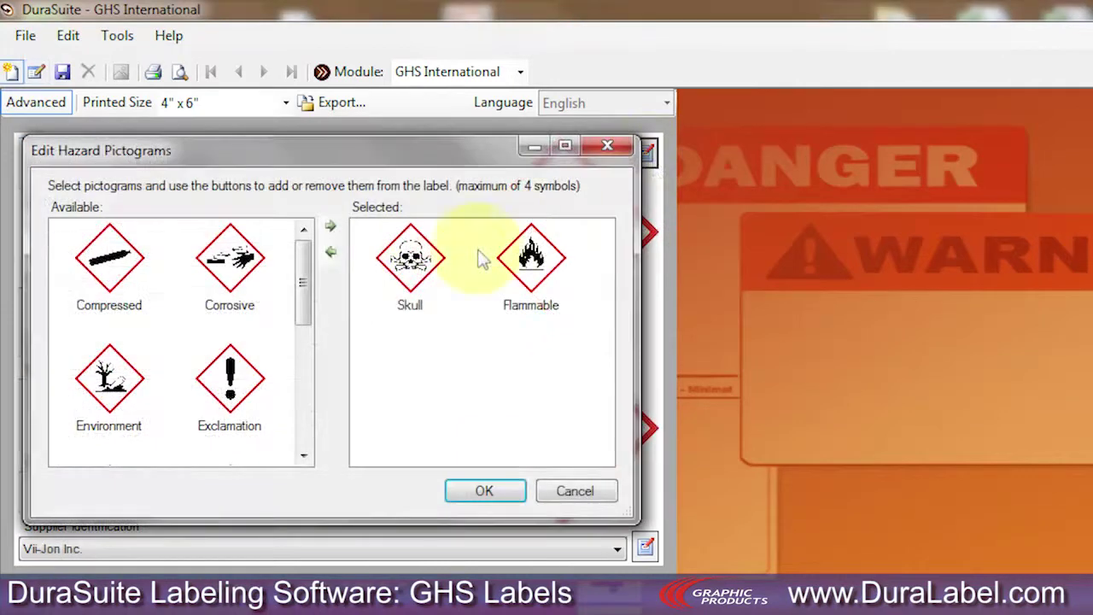
pyautogui.moveTo(312, 303)
pyautogui.mouseDown()
pyautogui.moveTo(313, 418)
pyautogui.moveTo(342, 330)
pyautogui.mouseUp()
pyautogui.click(135, 316)
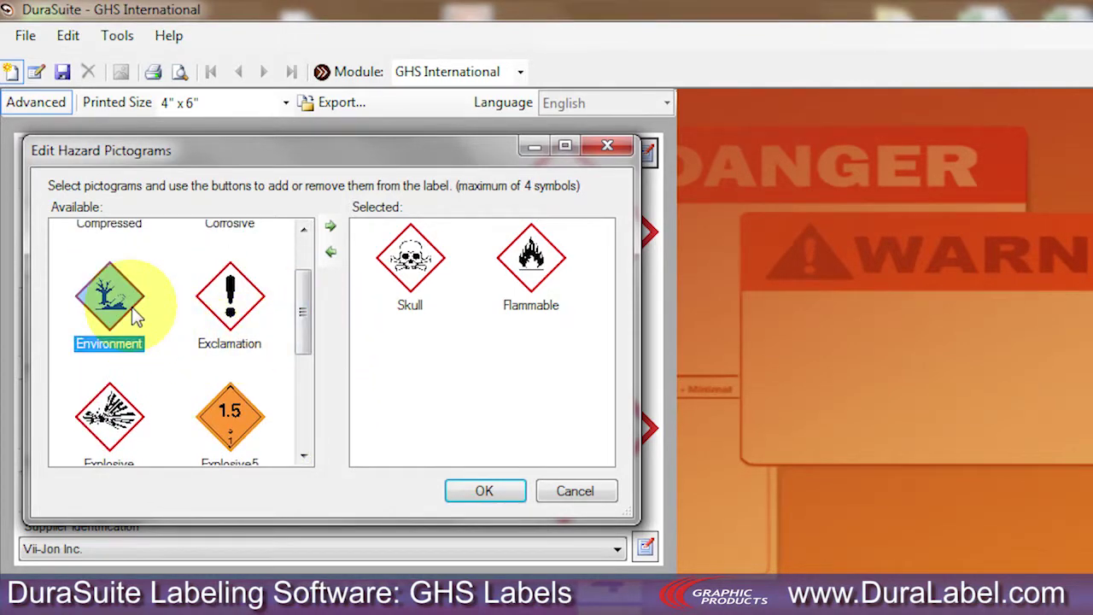
pyautogui.click(329, 229)
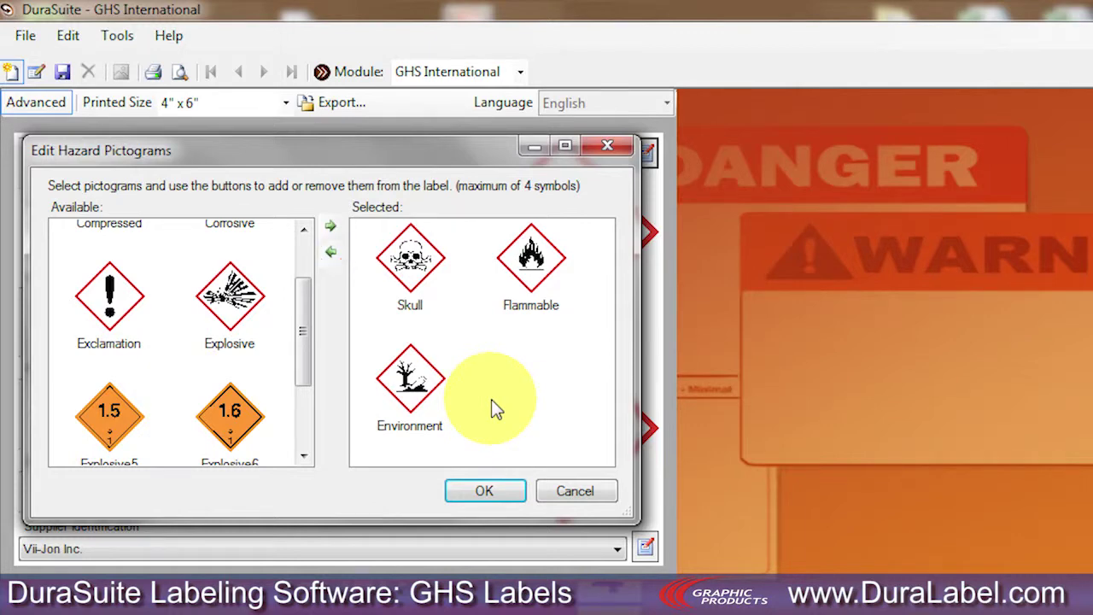
pyautogui.click(512, 499)
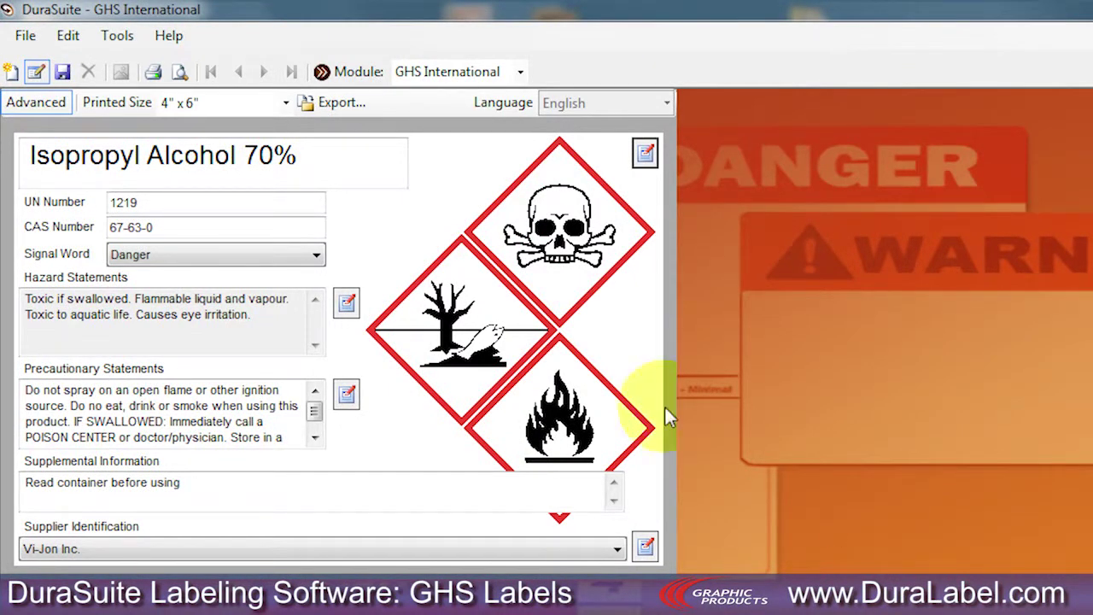
pyautogui.click(68, 75)
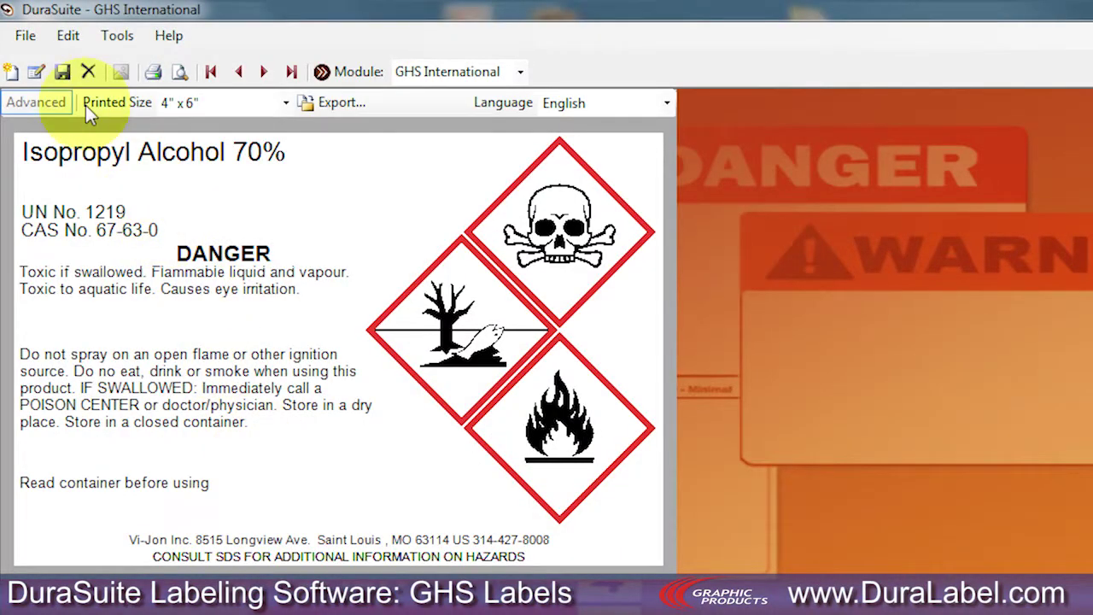
# - Bring up the file commands for the finished label
pyautogui.click(25, 35)
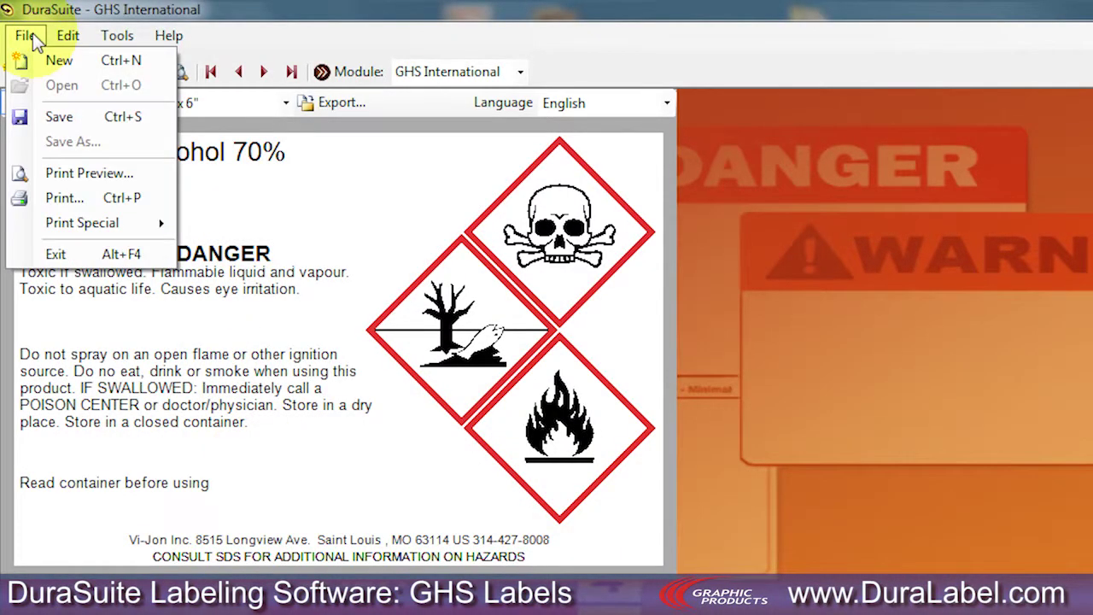
# - Print the GHS label on the DuraLabel Pro 300 with stock type Labels With Marks
pyautogui.click(77, 197)
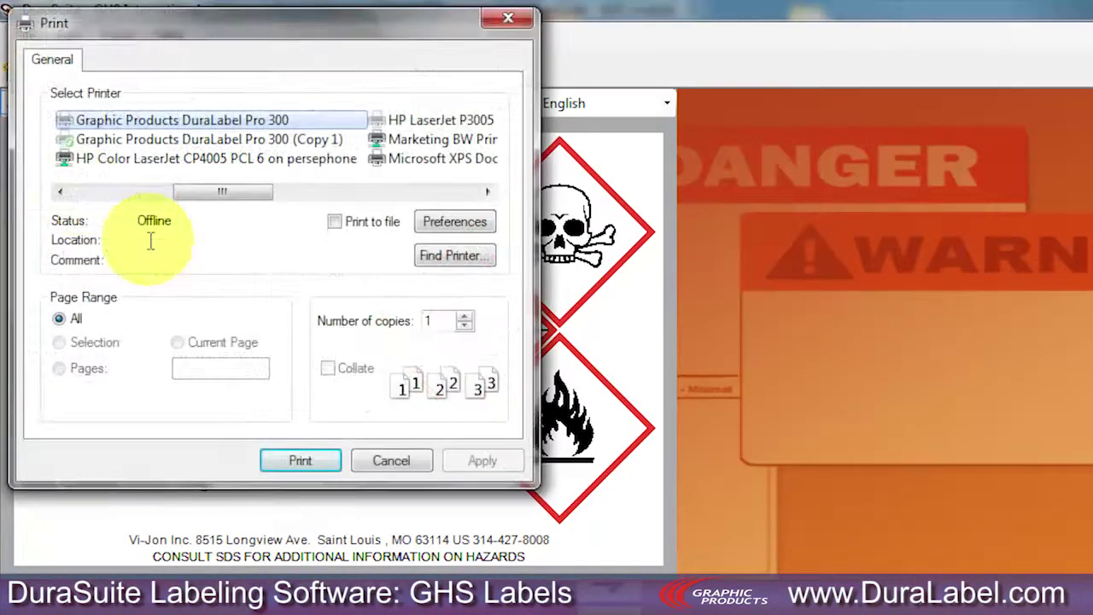
pyautogui.click(469, 232)
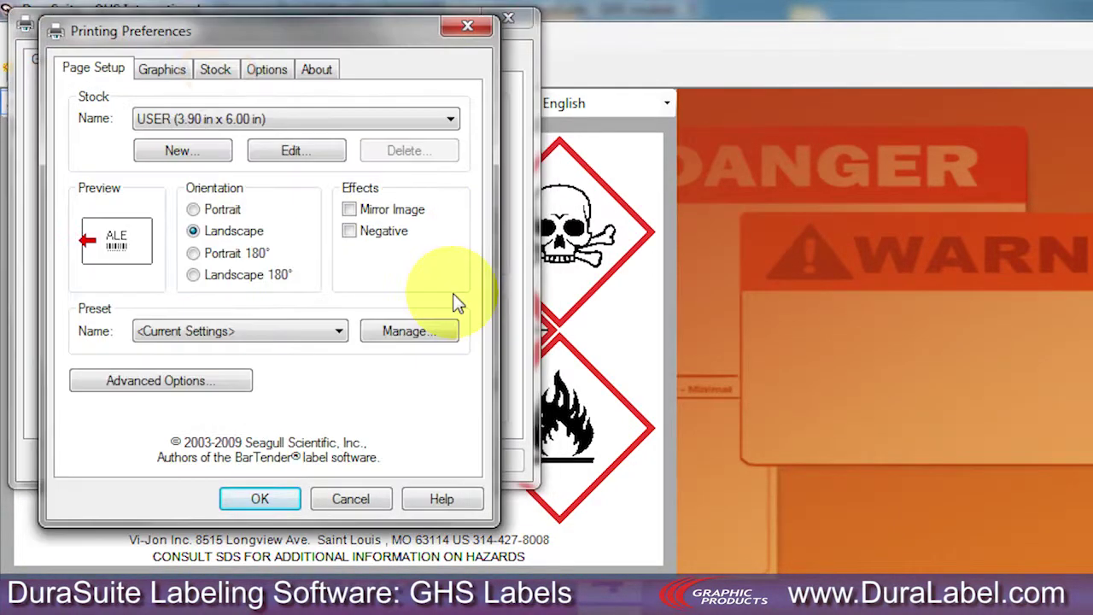
pyautogui.click(226, 71)
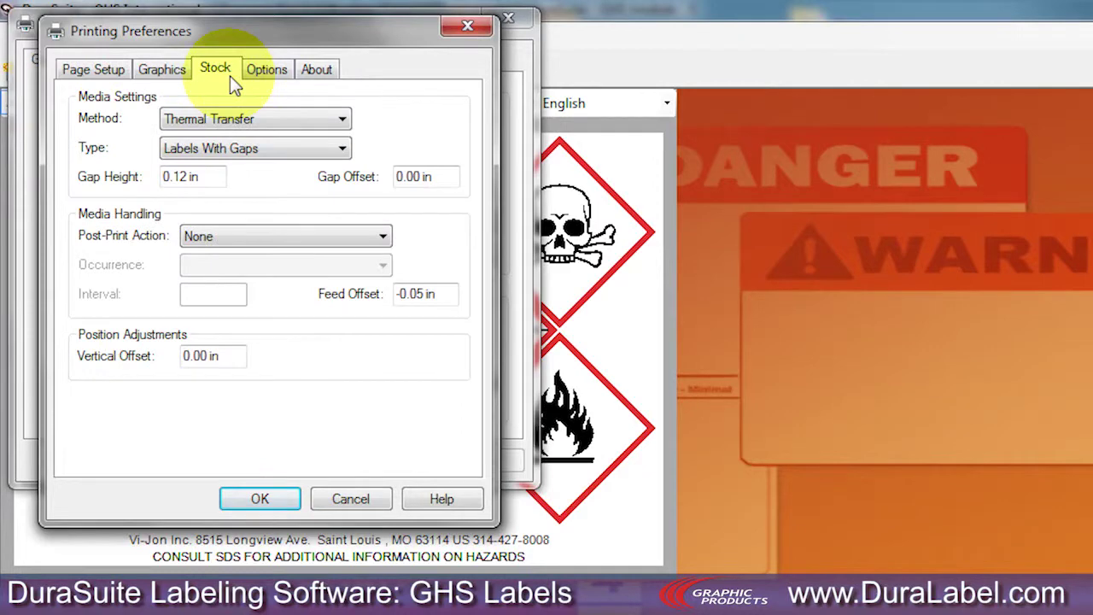
pyautogui.click(340, 149)
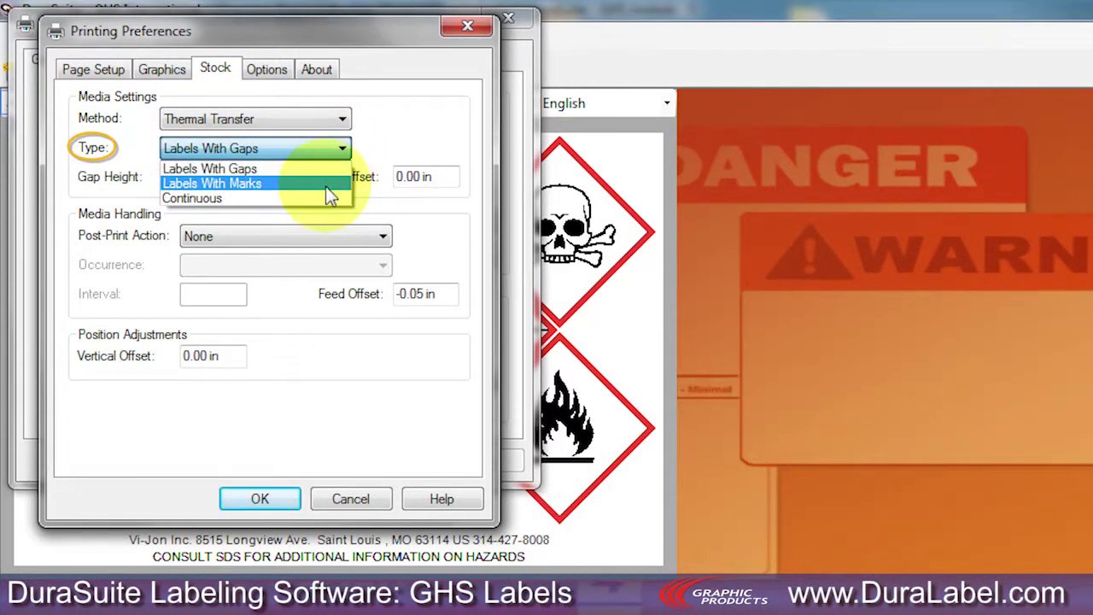
pyautogui.click(326, 184)
pyautogui.click(261, 498)
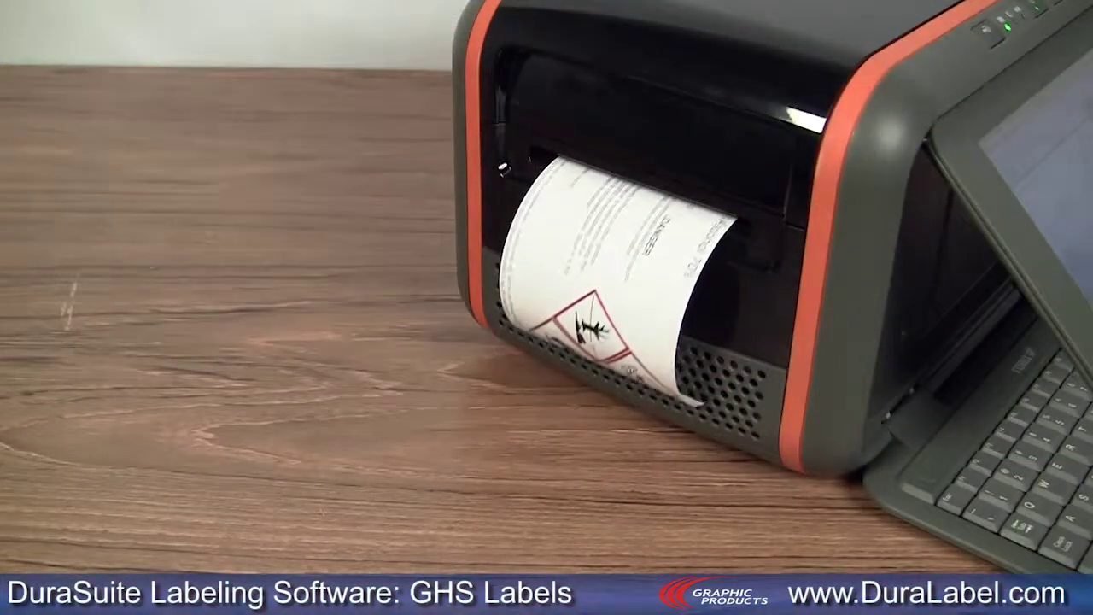